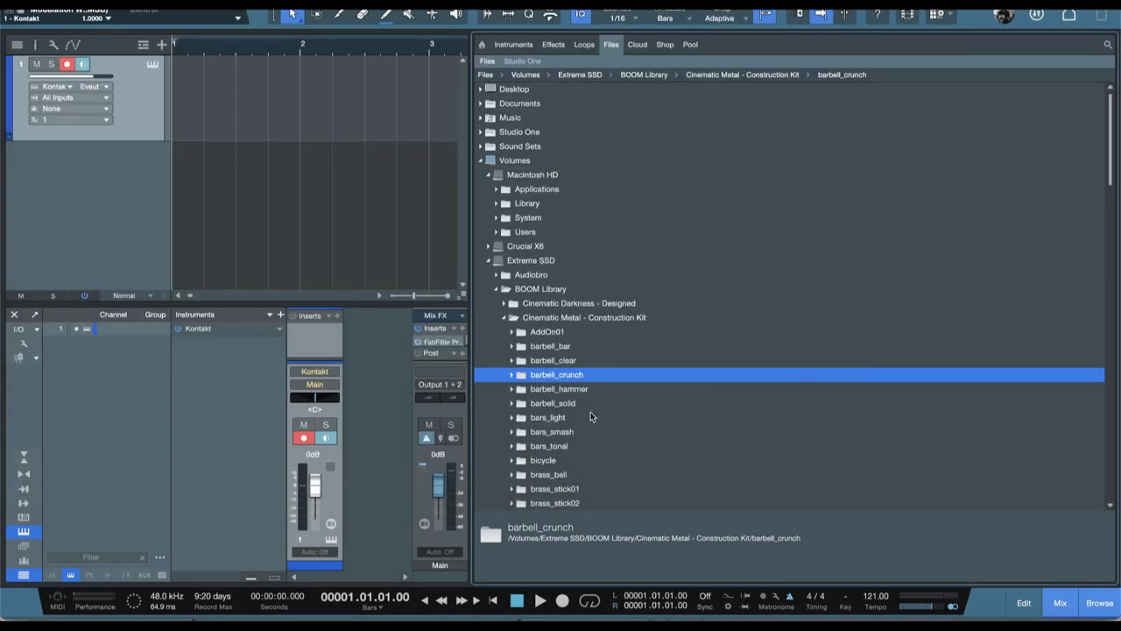
Step: Expand brass_stick01 and preview its impact .wav files, stopping on impact_p1_brass_stick01_02, then narrow the browser
{"action": "scroll", "coordinate": [588, 412], "scroll_direction": "down", "scroll_amount": 5}
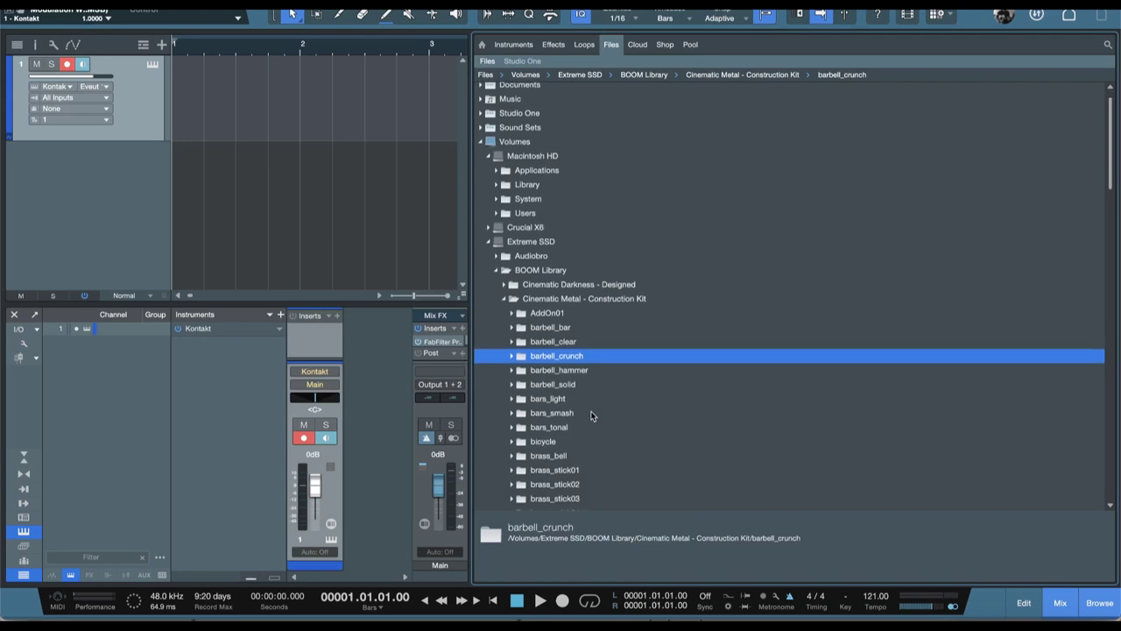
{"action": "double_click", "coordinate": [567, 382]}
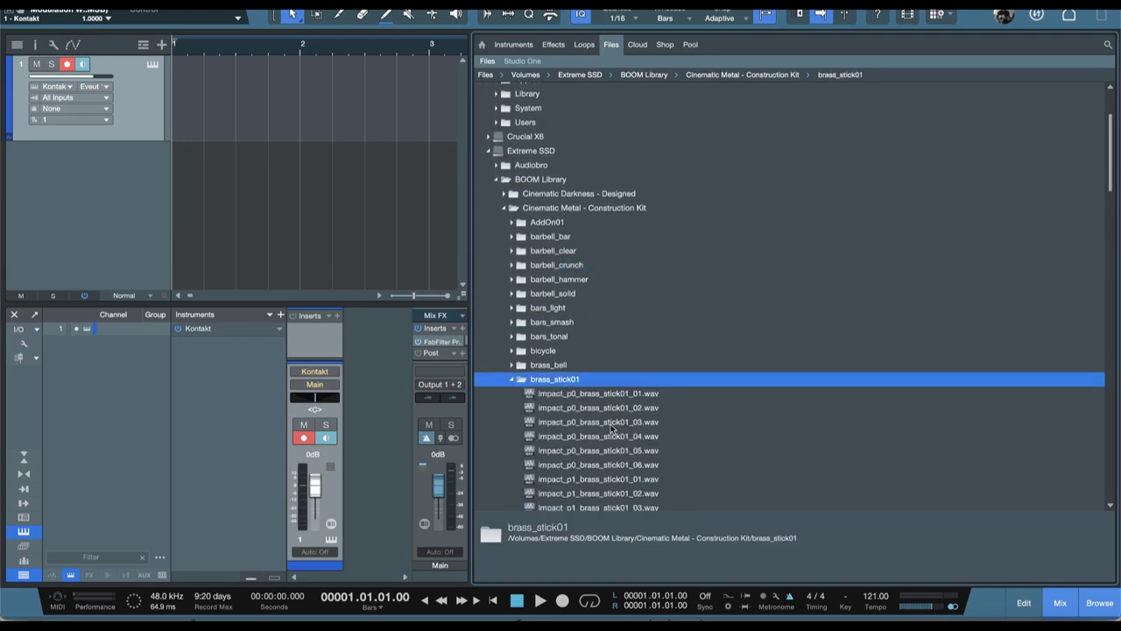
{"action": "left_click", "coordinate": [611, 420]}
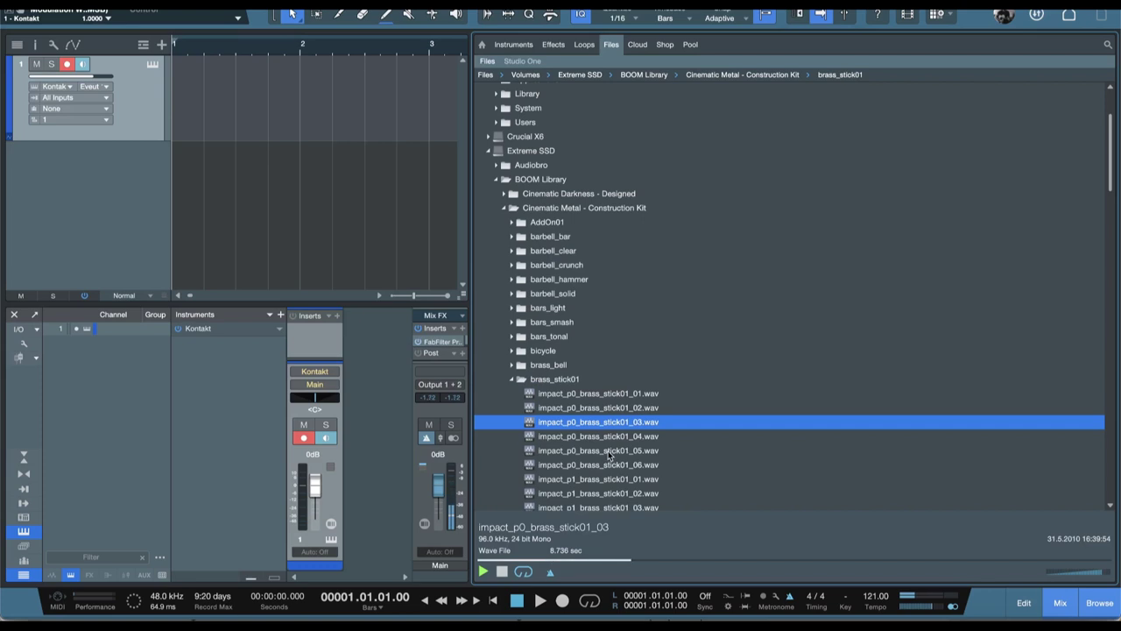
{"action": "left_click", "coordinate": [608, 451]}
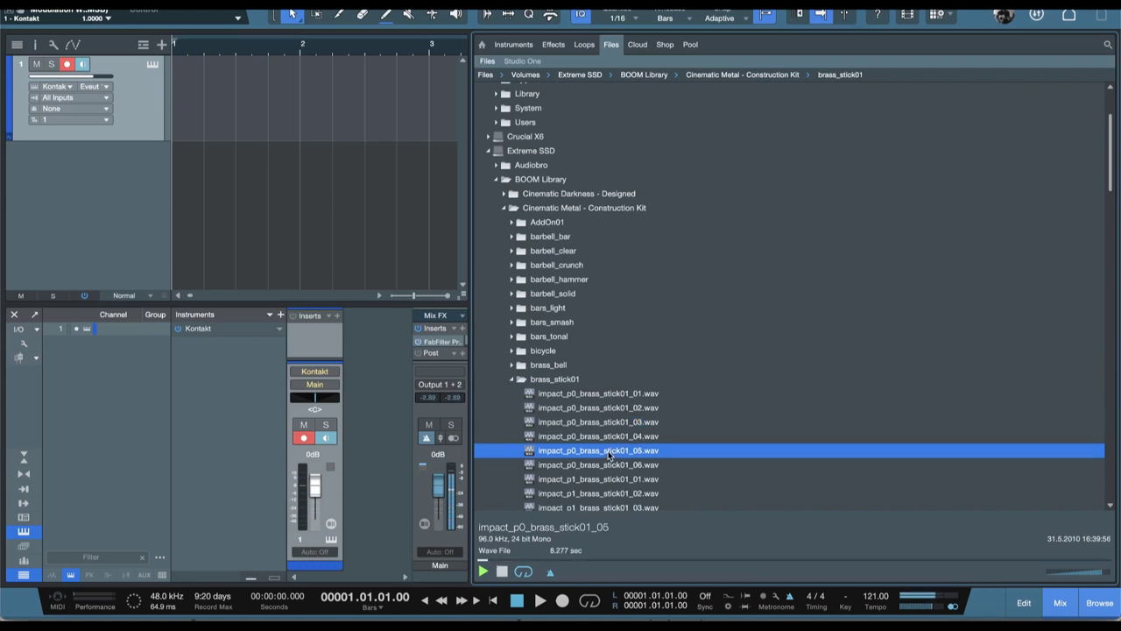
{"action": "scroll", "coordinate": [608, 450], "scroll_direction": "down", "scroll_amount": 5}
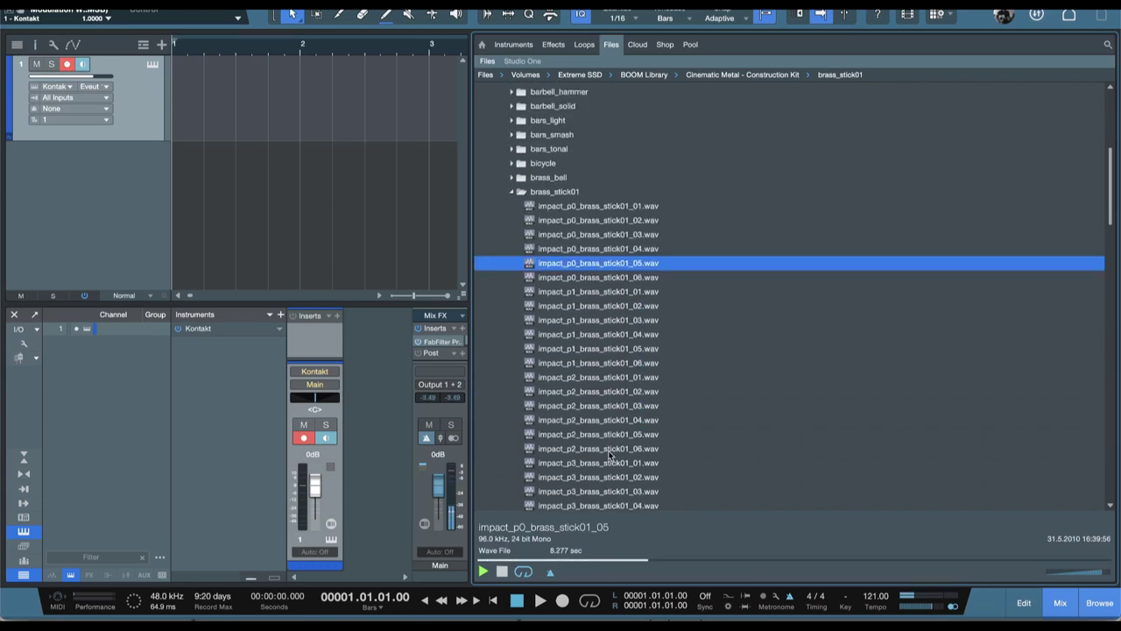
{"action": "key", "text": "Down"}
{"action": "key", "text": "Down"}
{"action": "key", "text": "Down"}
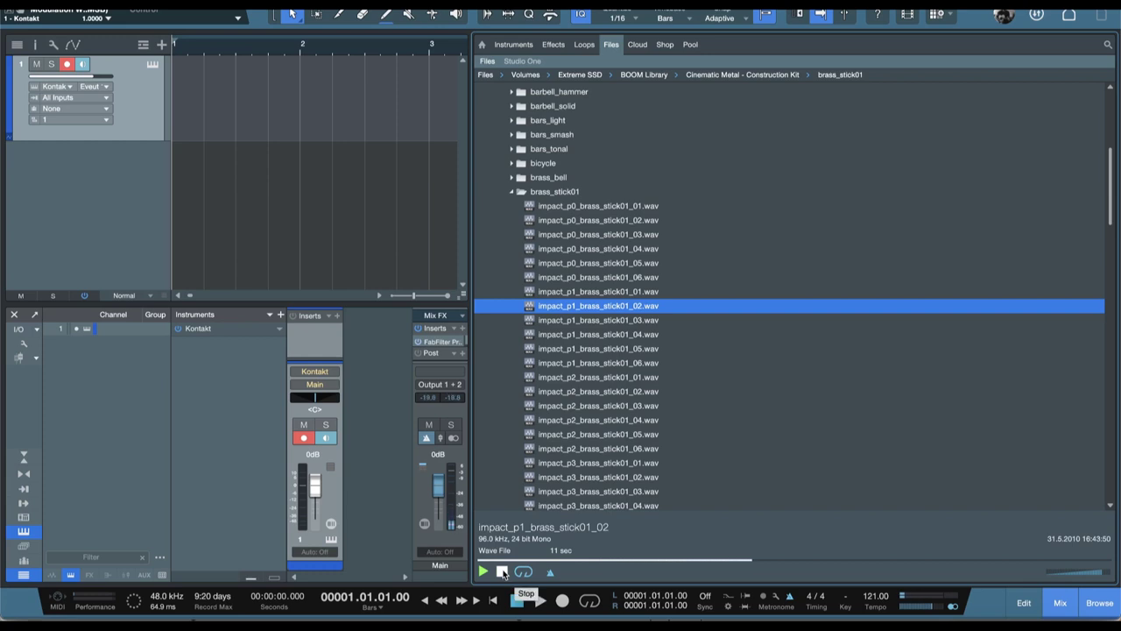
{"action": "left_click", "coordinate": [503, 573]}
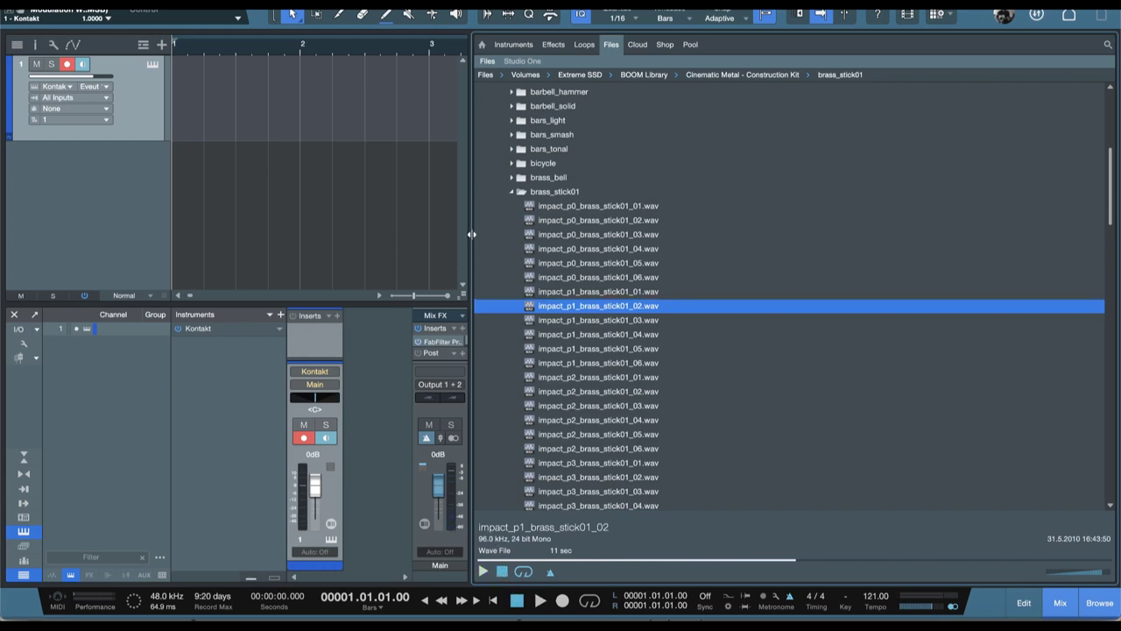
{"action": "left_click_drag", "start_coordinate": [471, 235], "coordinate": [599, 245]}
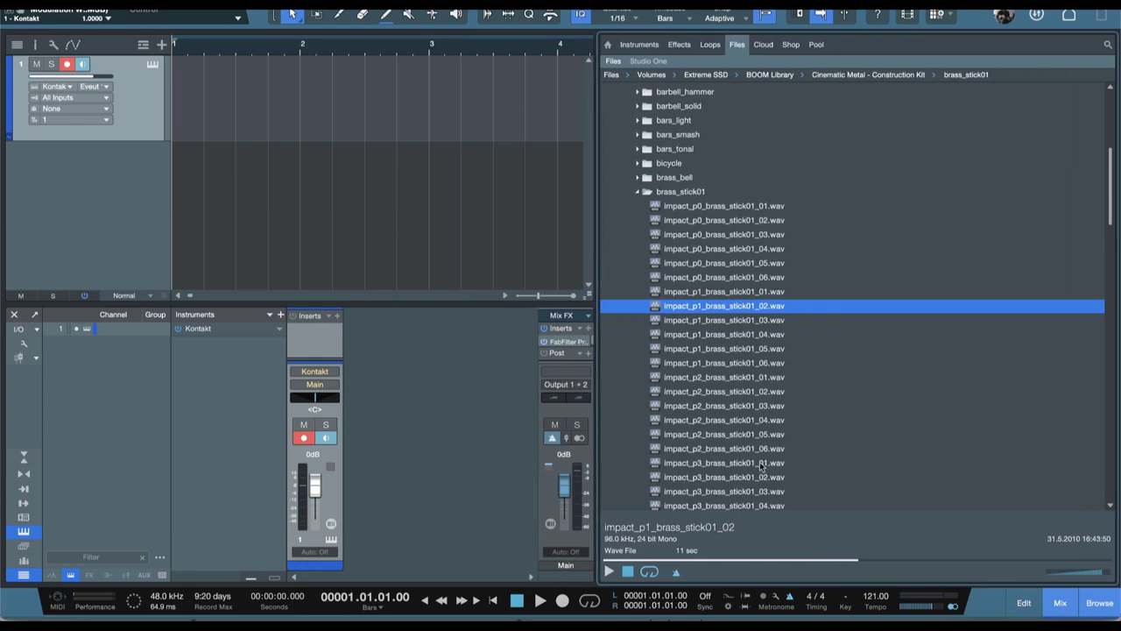
Step: Bring SoundWeaver to the front, move its window down-right, and nudge LOW-HIT_Backdoor slightly earlier
{"action": "key", "text": "super+Tab"}
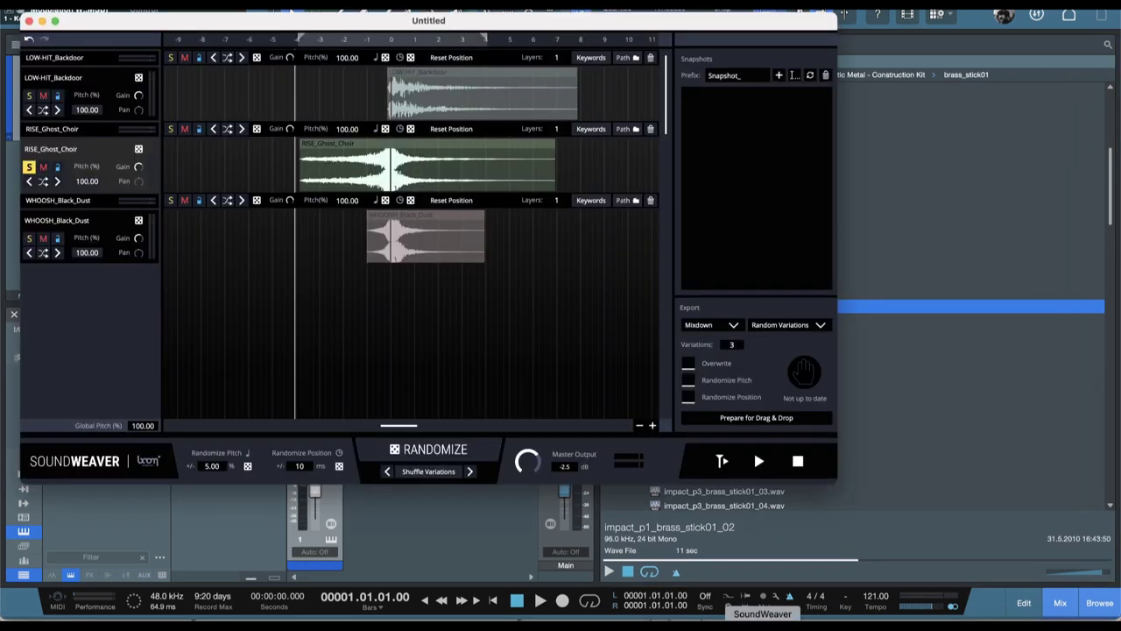
{"action": "left_click_drag", "start_coordinate": [516, 30], "coordinate": [649, 69]}
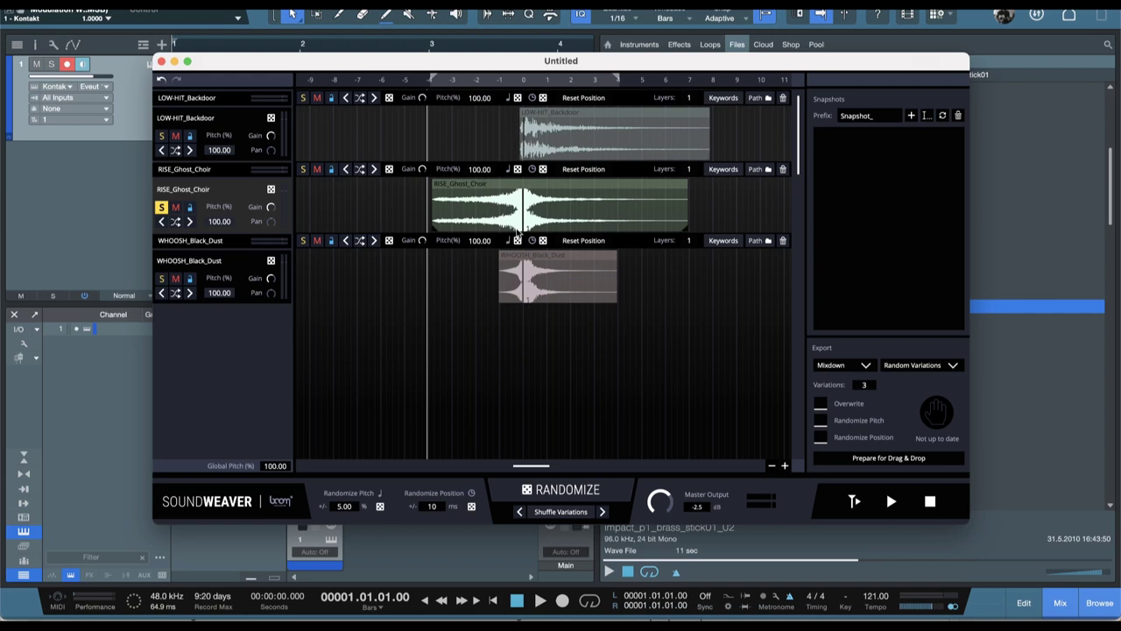
{"action": "mouse_move", "coordinate": [561, 144]}
{"action": "left_mouse_down"}
{"action": "mouse_move", "coordinate": [528, 142]}
{"action": "mouse_move", "coordinate": [559, 143]}
{"action": "left_mouse_up"}
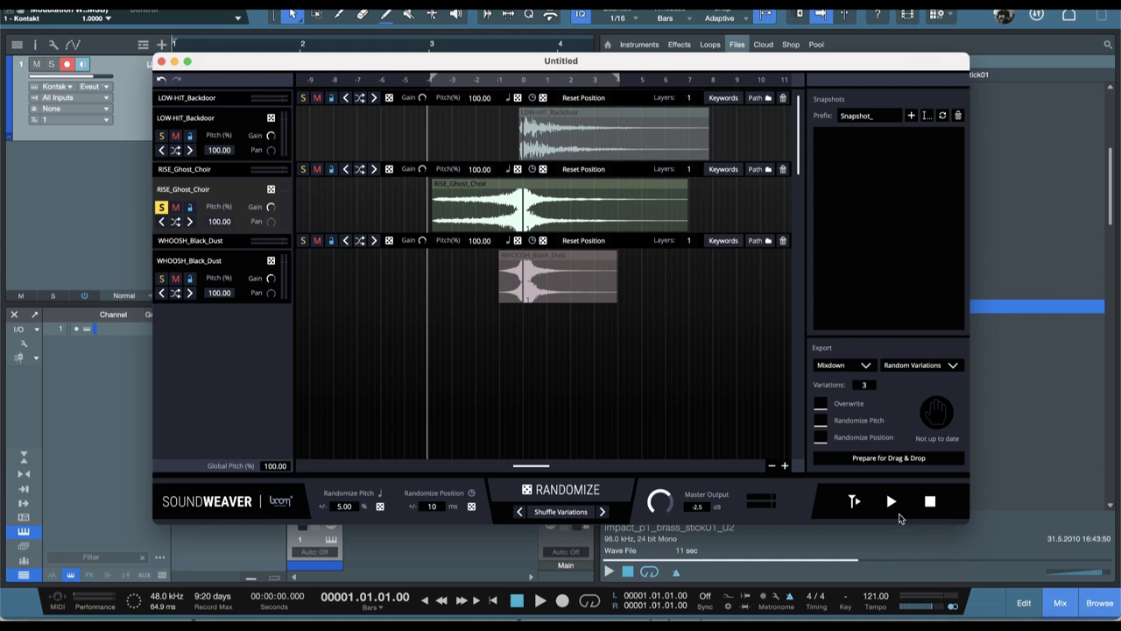
Step: Audition the mix, unsolo RISE_Ghost_Choir, then unmute WHOOSH_Black_Dust and play all three layers together
{"action": "left_click", "coordinate": [892, 503]}
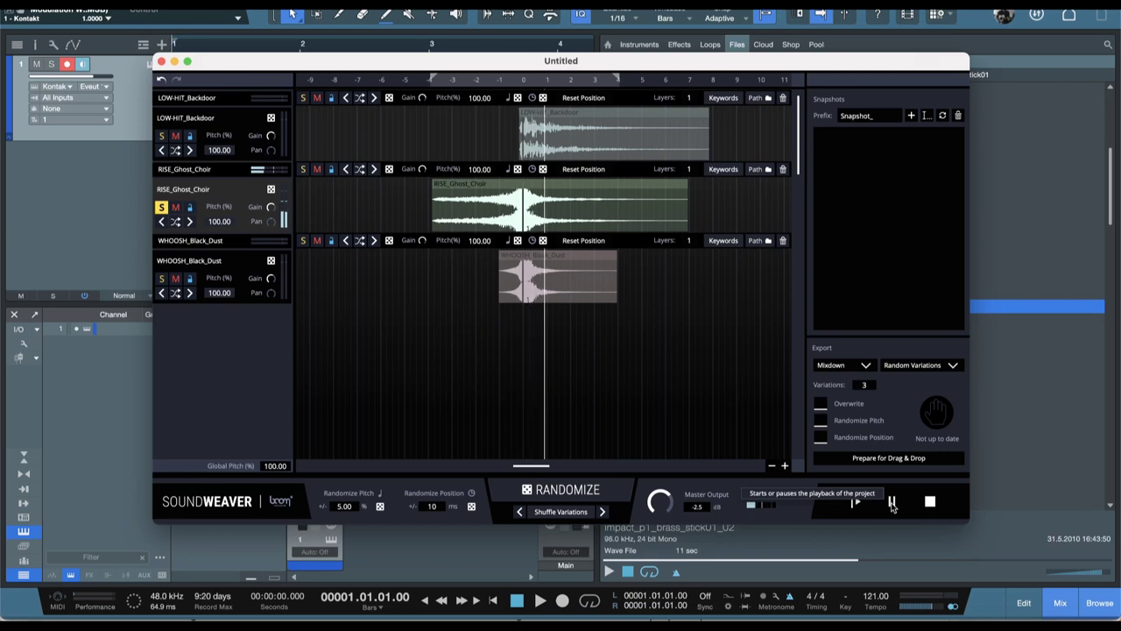
{"action": "left_click", "coordinate": [892, 504]}
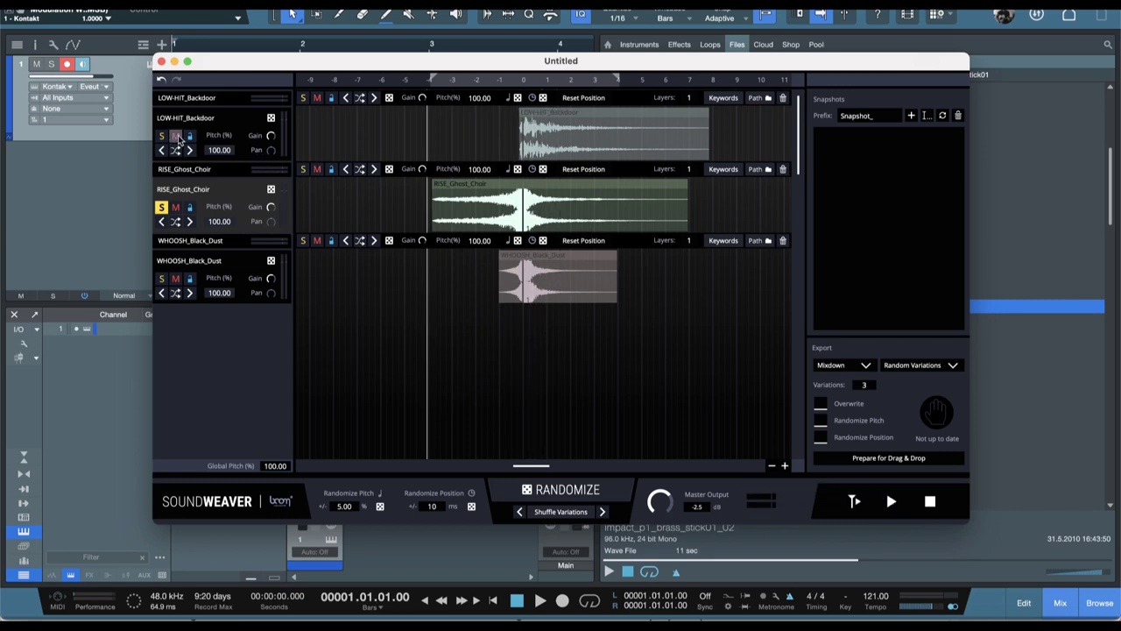
{"action": "left_click", "coordinate": [162, 207]}
{"action": "left_click", "coordinate": [892, 502]}
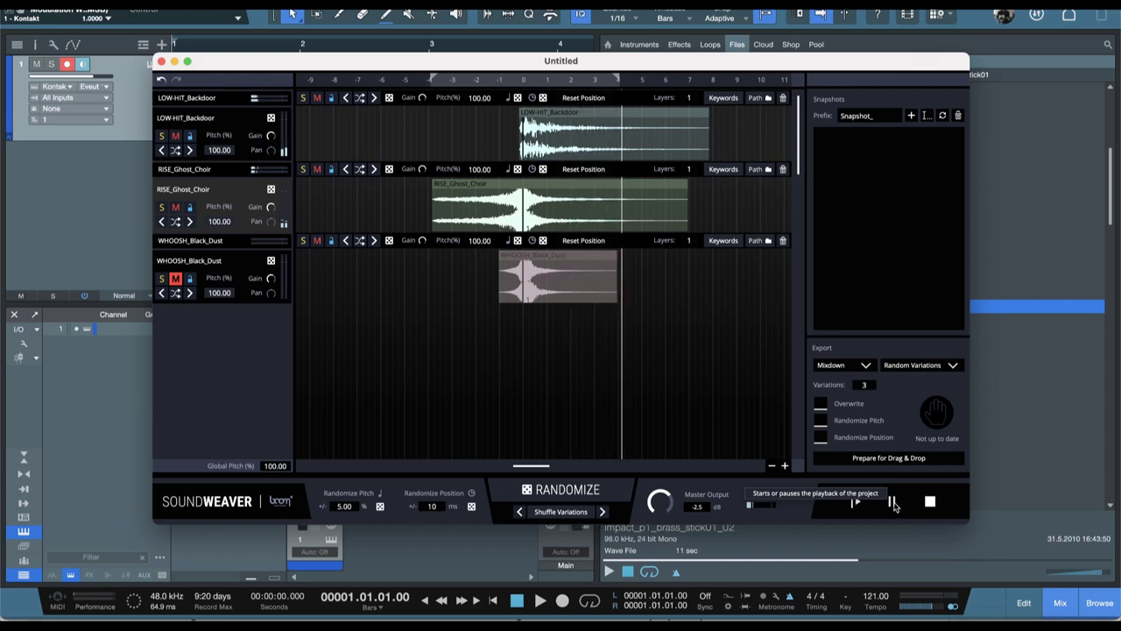
{"action": "left_click", "coordinate": [892, 504]}
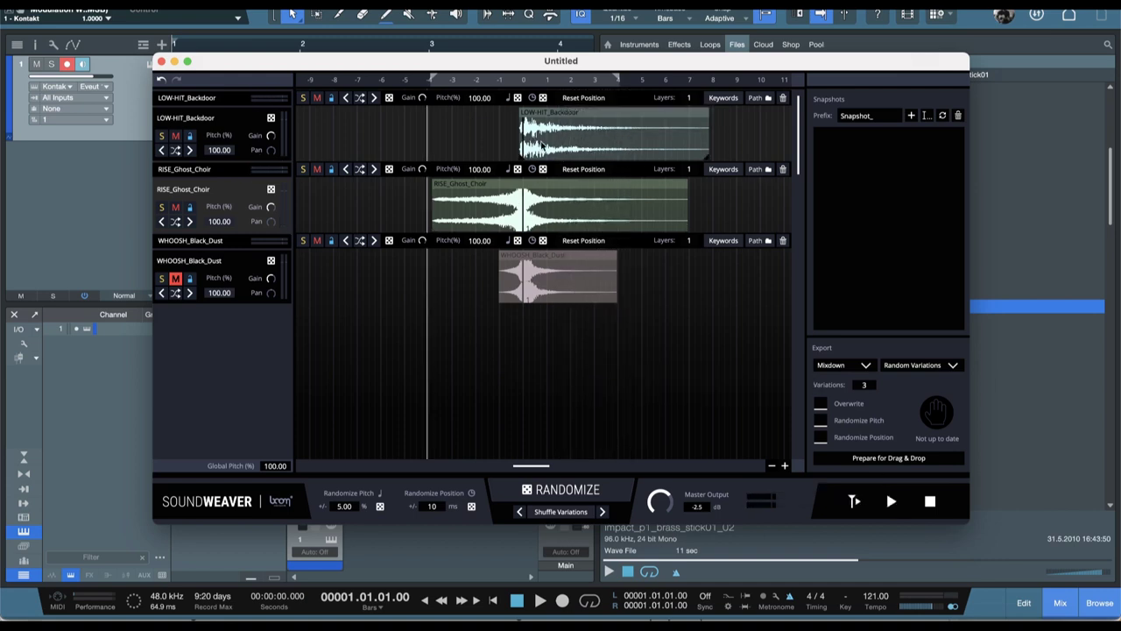
{"action": "left_click", "coordinate": [175, 281]}
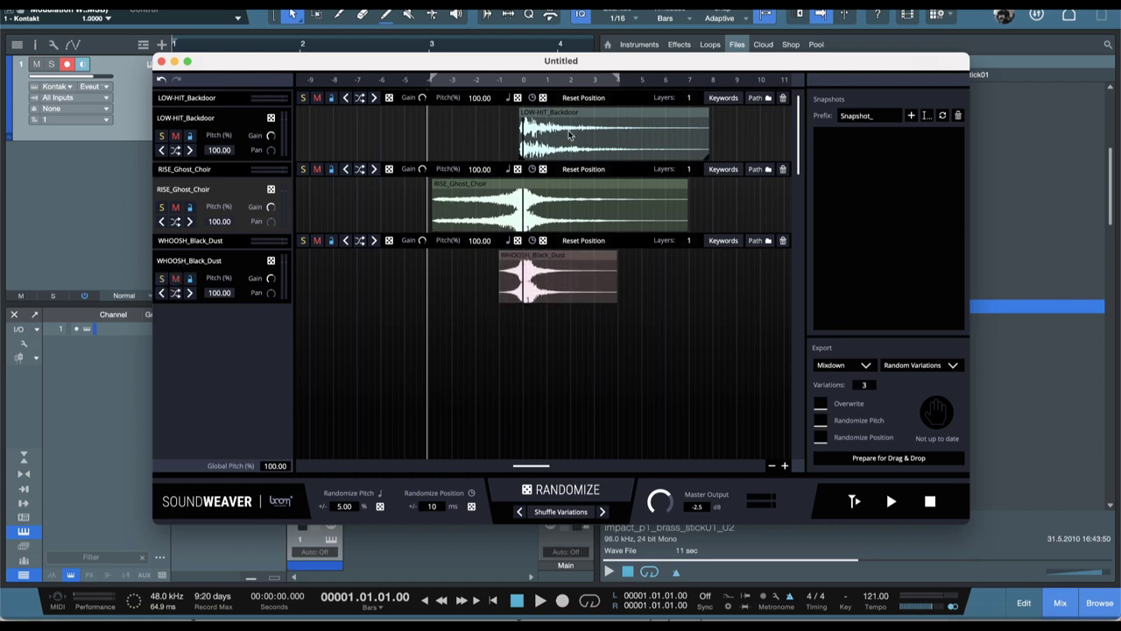
{"action": "left_click", "coordinate": [892, 504]}
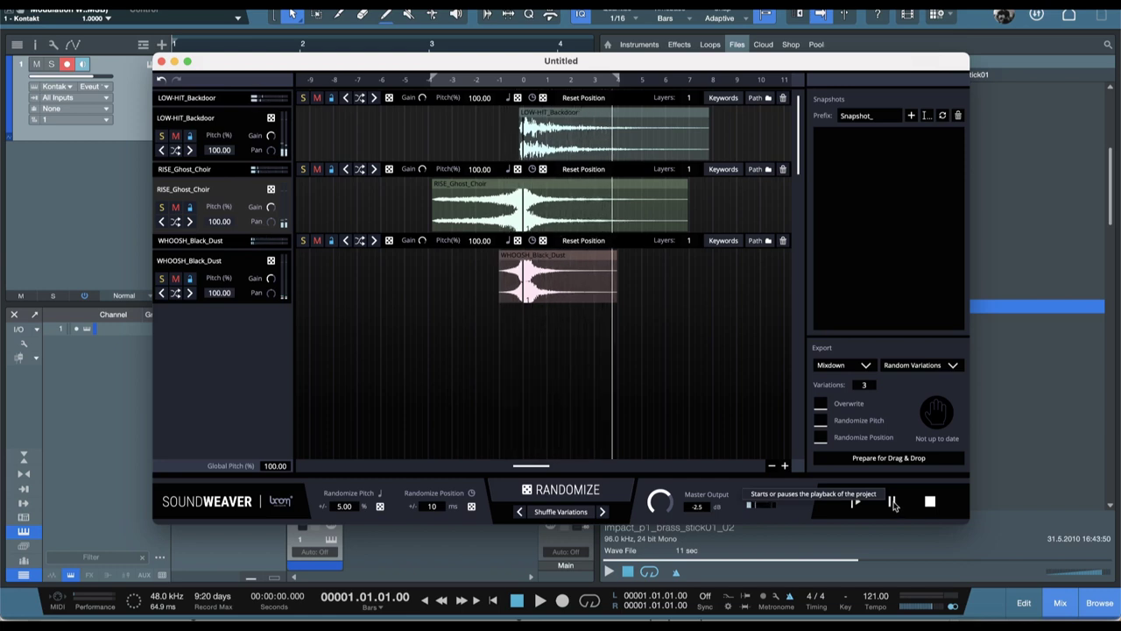
{"action": "left_click", "coordinate": [893, 503]}
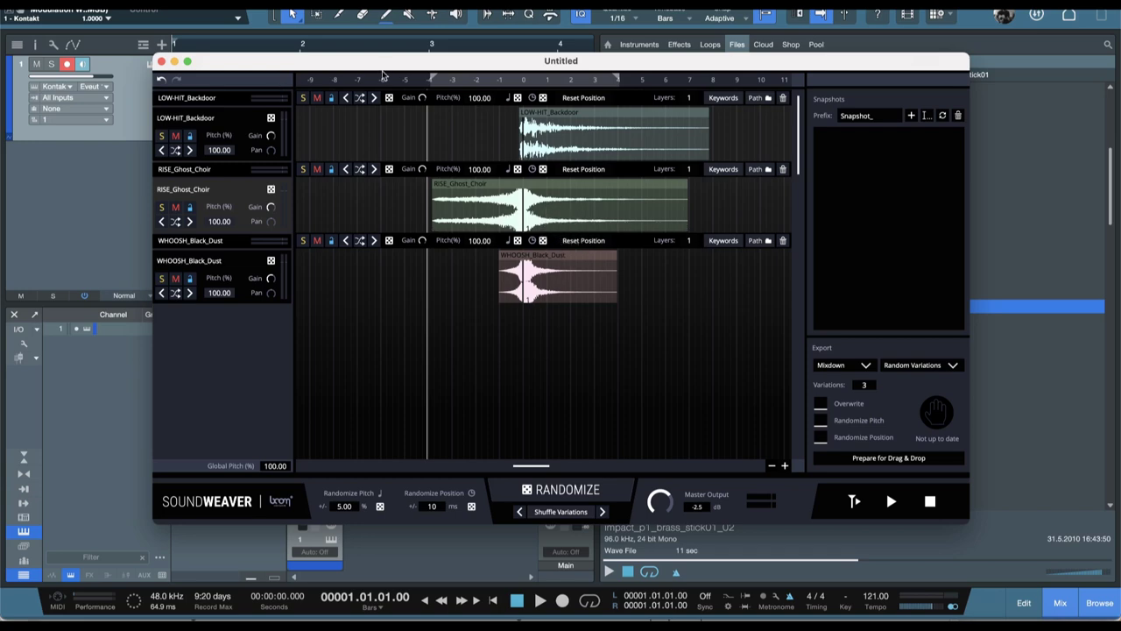
{"action": "mouse_move", "coordinate": [383, 74]}
{"action": "left_mouse_down"}
{"action": "mouse_move", "coordinate": [388, 175]}
{"action": "mouse_move", "coordinate": [392, 70]}
{"action": "left_mouse_up"}
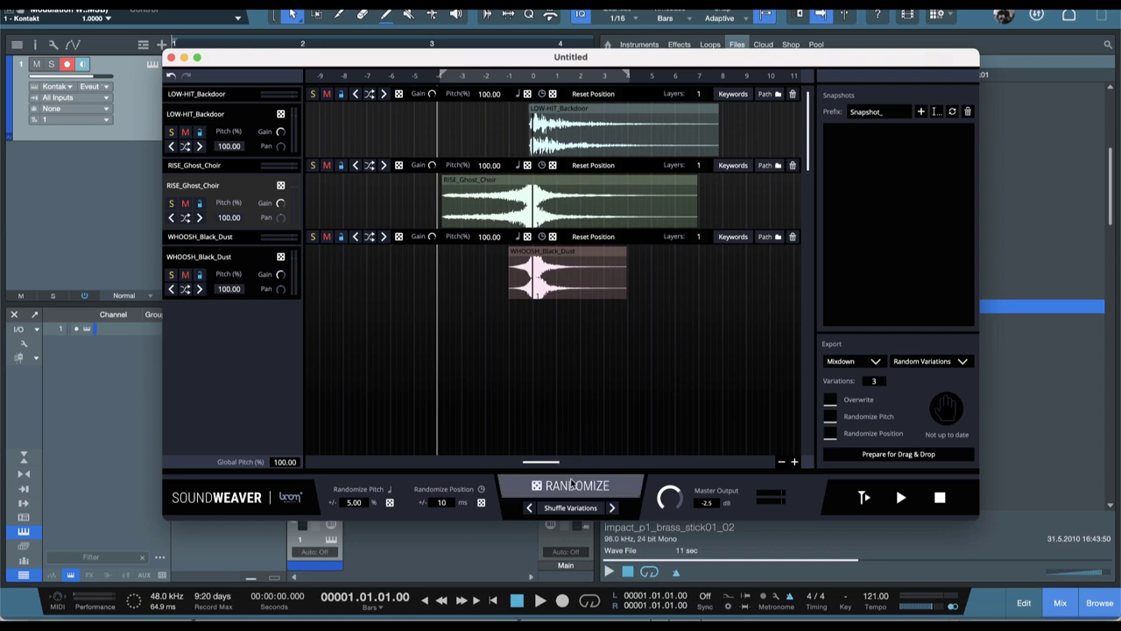
Step: Randomize and audition the layers, then re-randomize into WHOOSH_Riot, WHOOSH-HIT_Dont_Poke_With_Me and STINGER_Cardiac_Arrest
{"action": "left_click", "coordinate": [571, 484]}
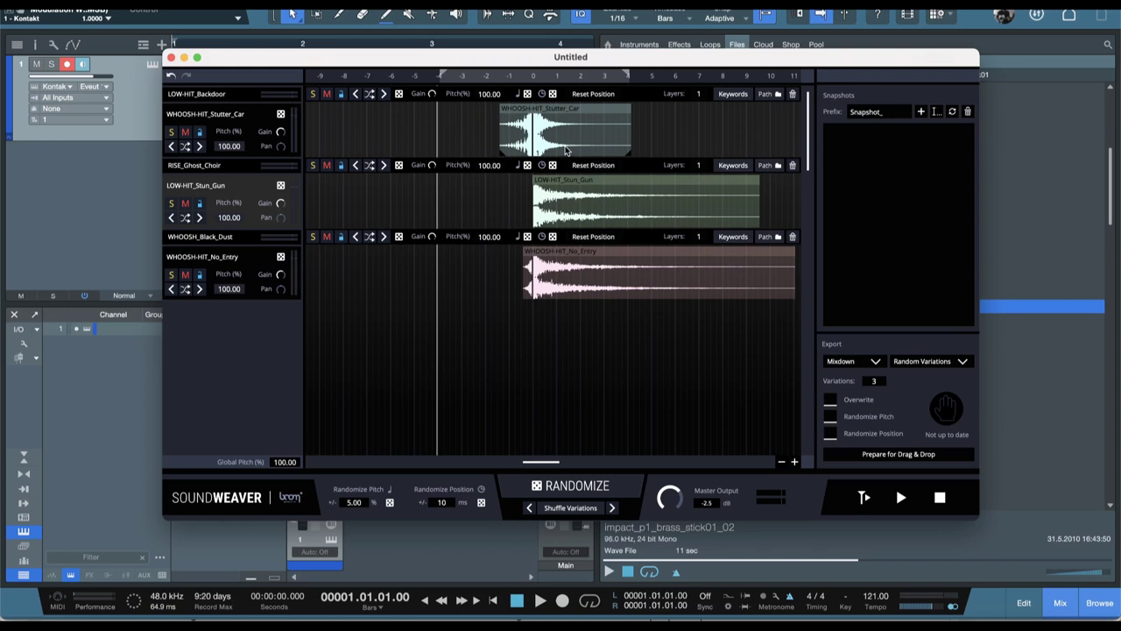
{"action": "left_click", "coordinate": [901, 497]}
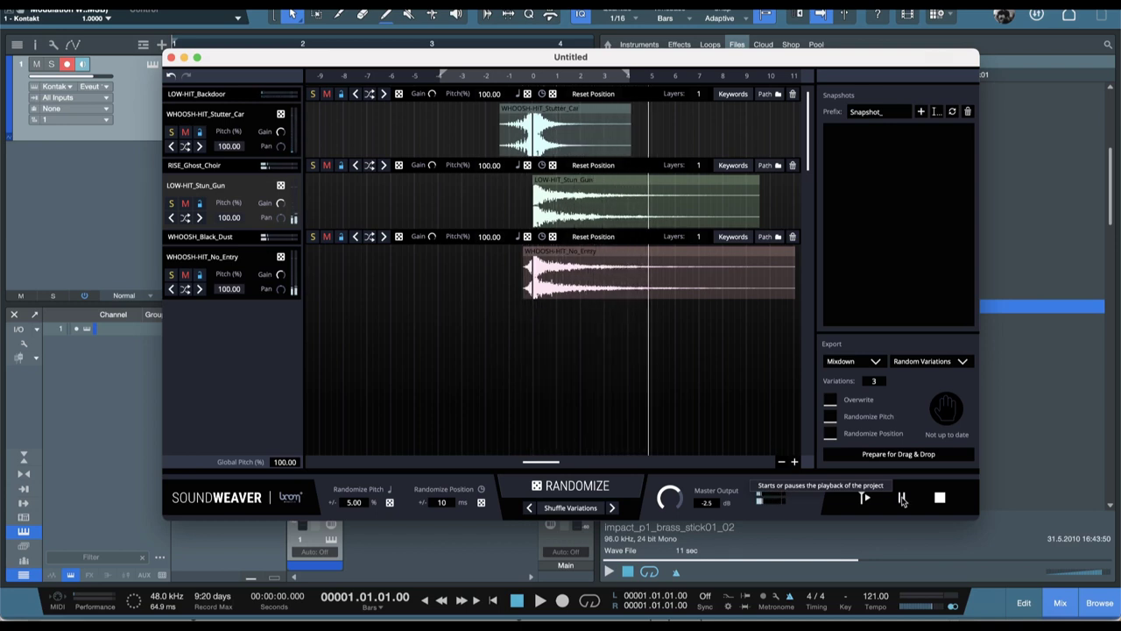
{"action": "left_click", "coordinate": [902, 498]}
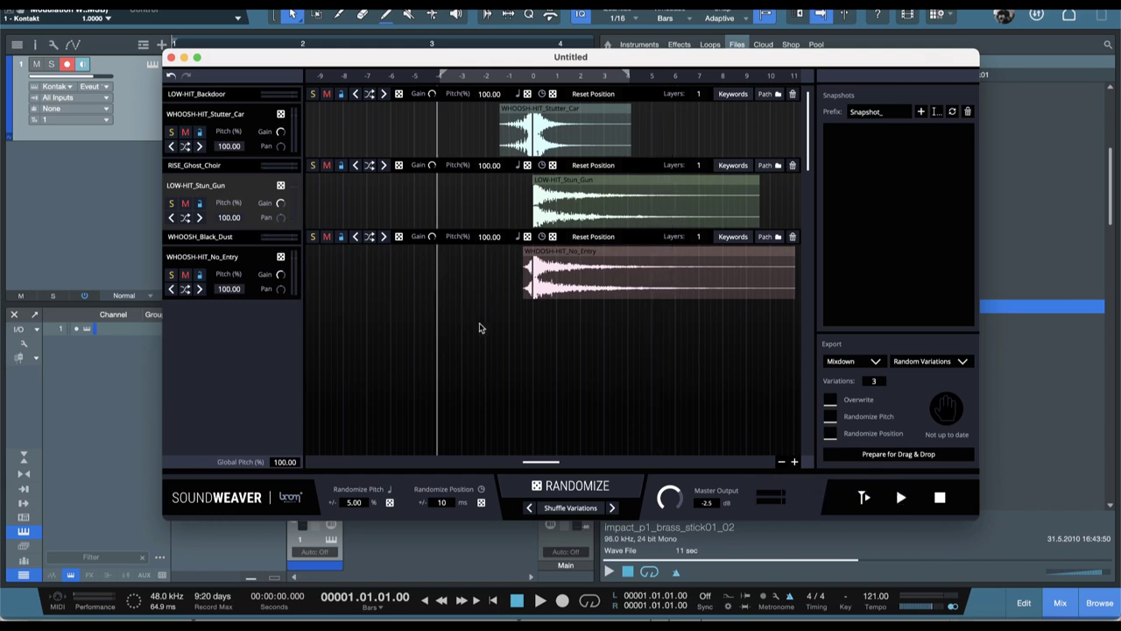
{"action": "left_click", "coordinate": [577, 488]}
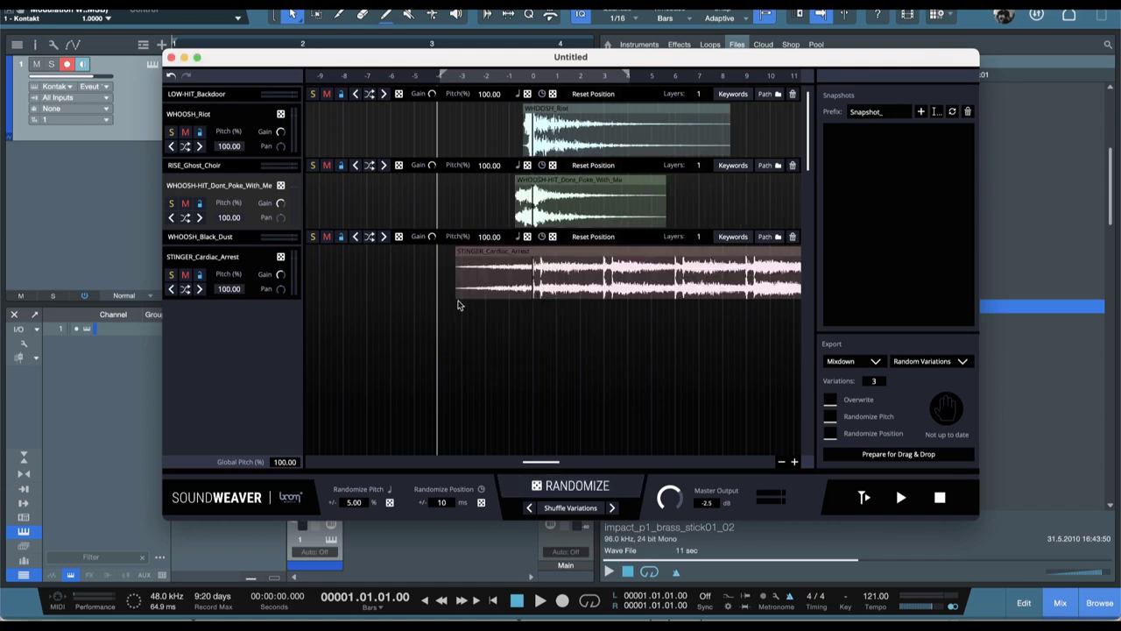
Step: Play the current combination, then randomize into LOW-HIT_Classic_Anvil, WHOOSH_Riot and RISE_Engrave_Voices
{"action": "left_click_drag", "start_coordinate": [529, 462], "coordinate": [537, 466]}
{"action": "left_click", "coordinate": [898, 498]}
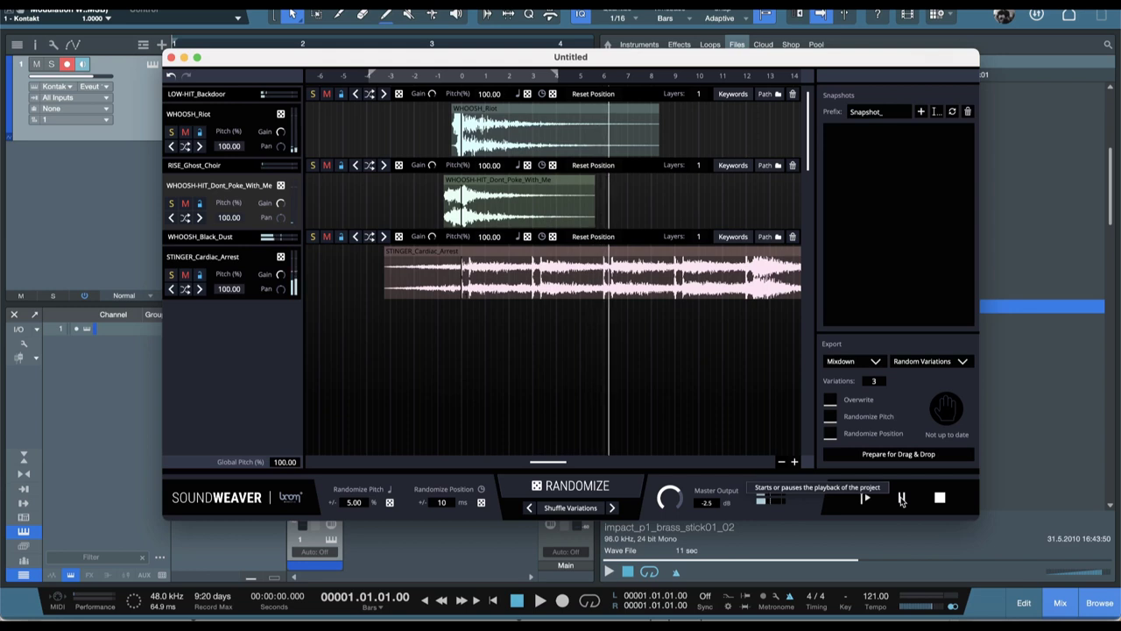
{"action": "left_click", "coordinate": [902, 497]}
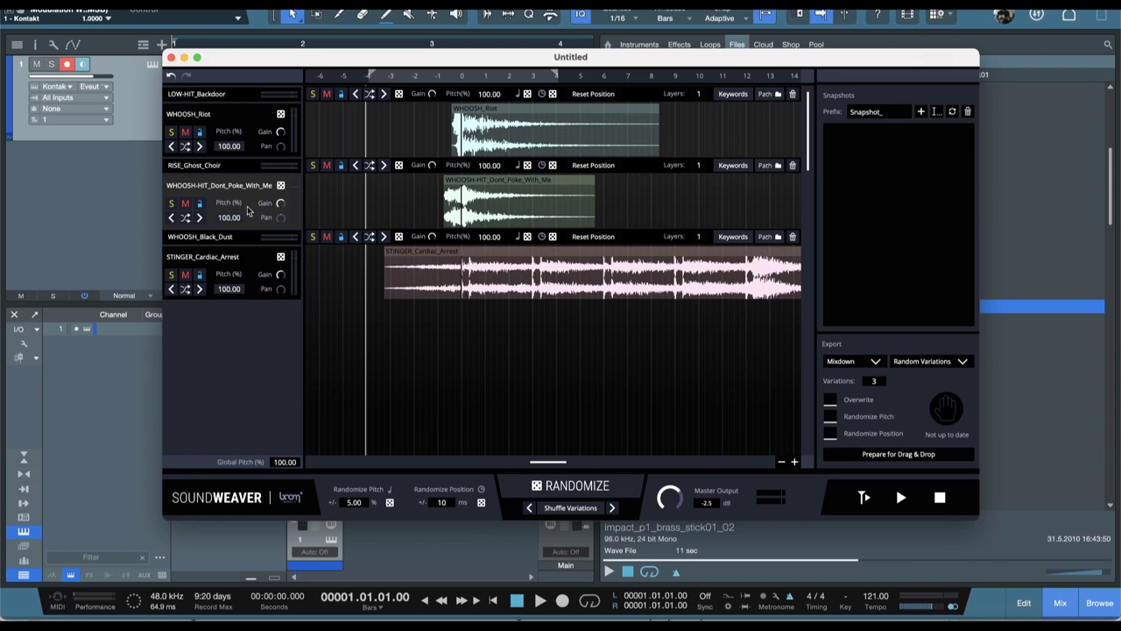
{"action": "left_click", "coordinate": [565, 489]}
{"action": "left_click_drag", "start_coordinate": [547, 461], "coordinate": [529, 470]}
{"action": "left_click", "coordinate": [376, 77]}
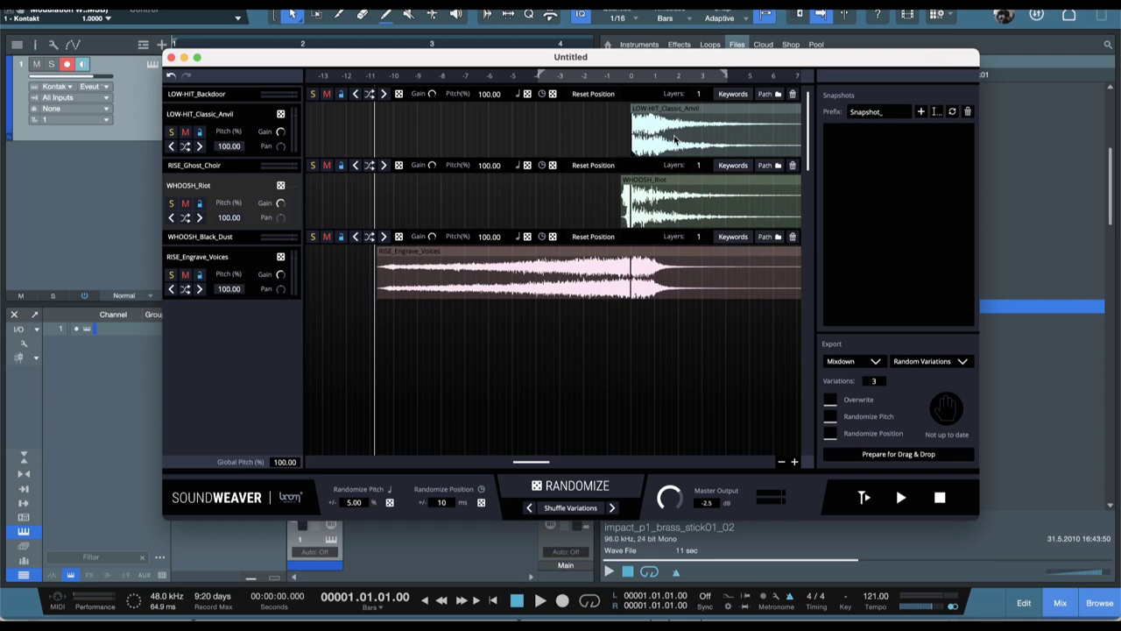
{"action": "left_click", "coordinate": [902, 498]}
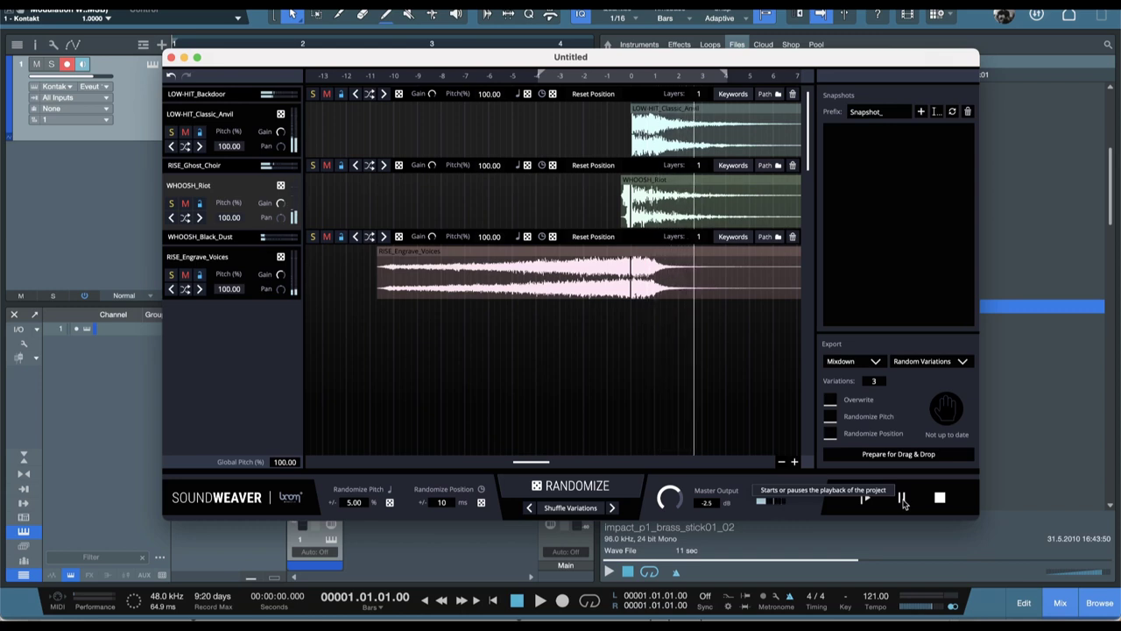
{"action": "left_click", "coordinate": [902, 500]}
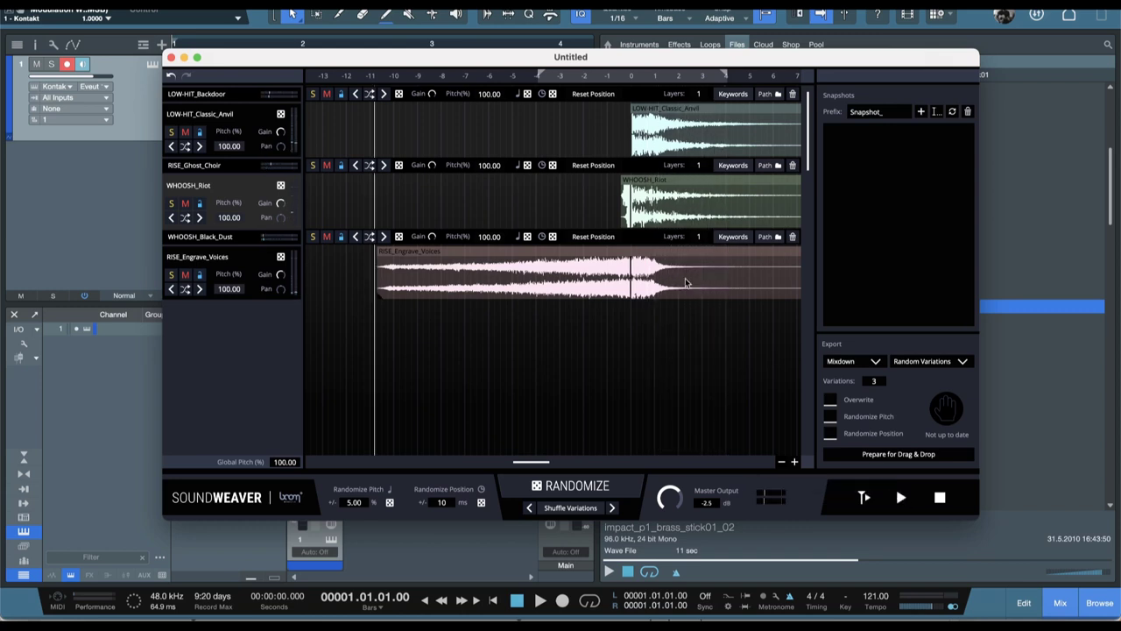
Step: Move the RISE_Engrave_Voices clip earlier and audition the adjusted layers
{"action": "left_click_drag", "start_coordinate": [686, 278], "coordinate": [637, 274]}
{"action": "left_click", "coordinate": [563, 104]}
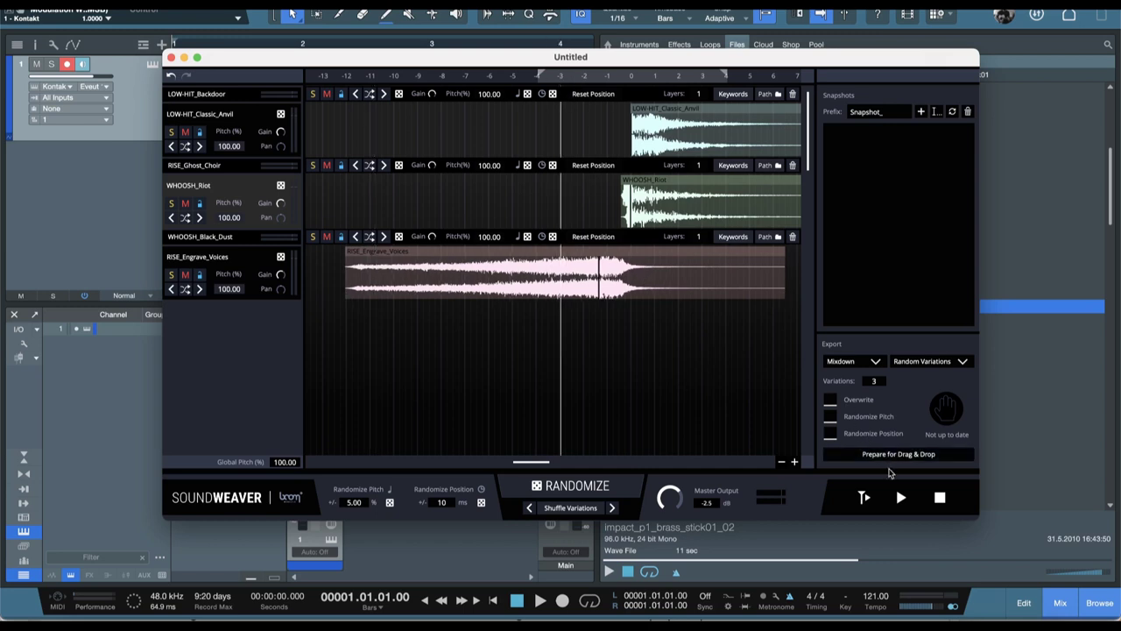
{"action": "left_click", "coordinate": [903, 497]}
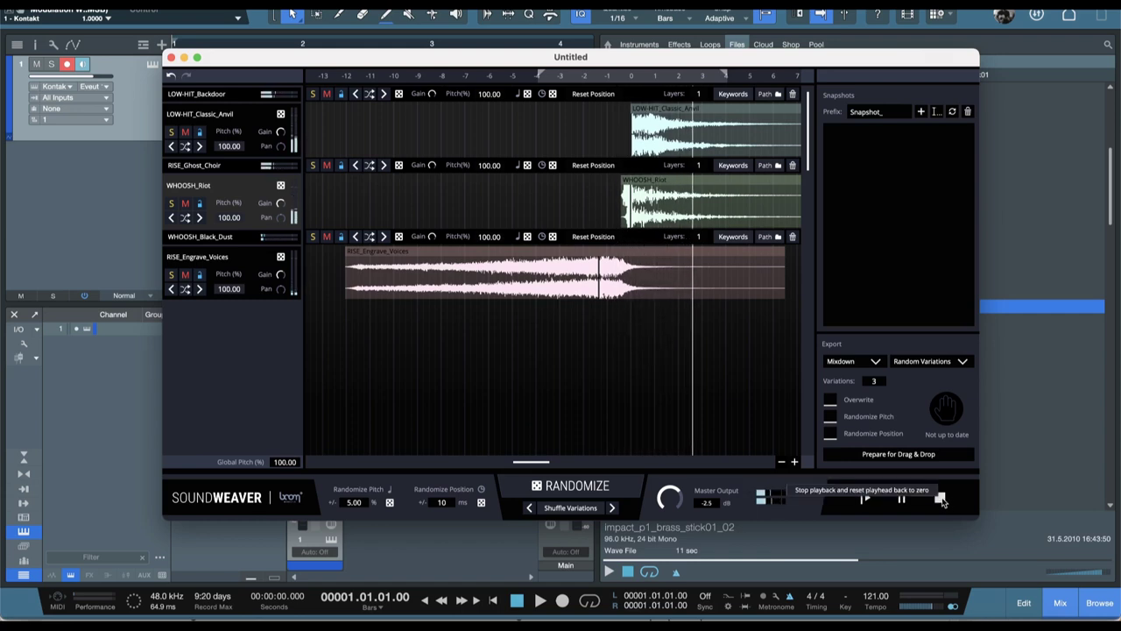
{"action": "left_click", "coordinate": [940, 498]}
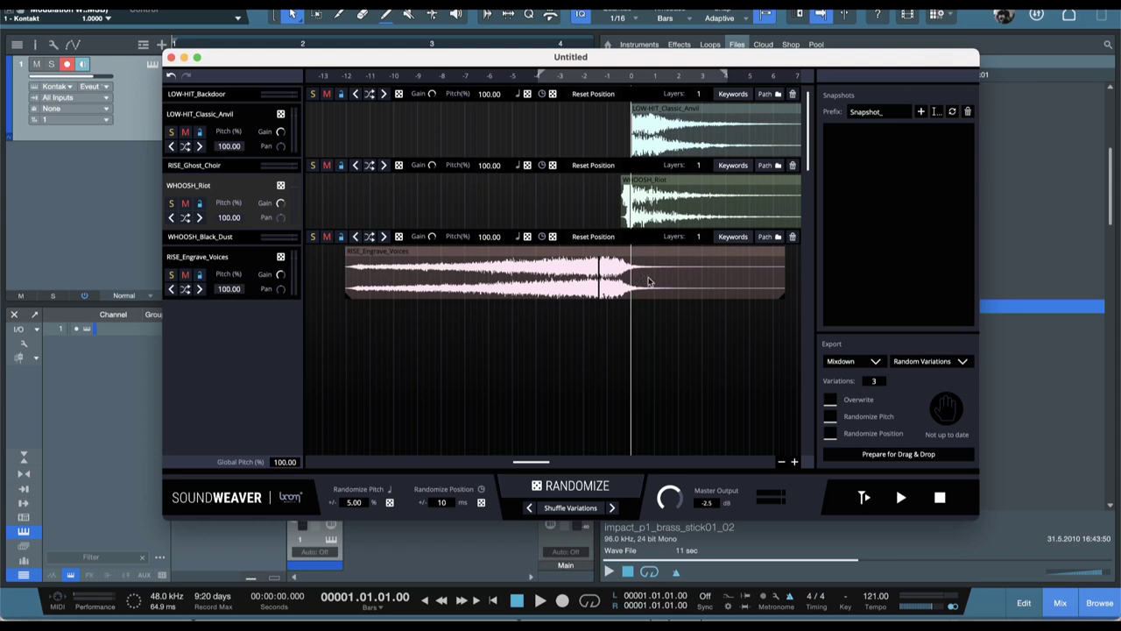
Step: Shift the WHOOSH_Riot and Anvil clips earlier so they sit near 0, then audition
{"action": "left_click_drag", "start_coordinate": [663, 219], "coordinate": [634, 219]}
{"action": "left_click_drag", "start_coordinate": [670, 124], "coordinate": [661, 123]}
{"action": "left_click", "coordinate": [593, 94]}
{"action": "left_click", "coordinate": [901, 498]}
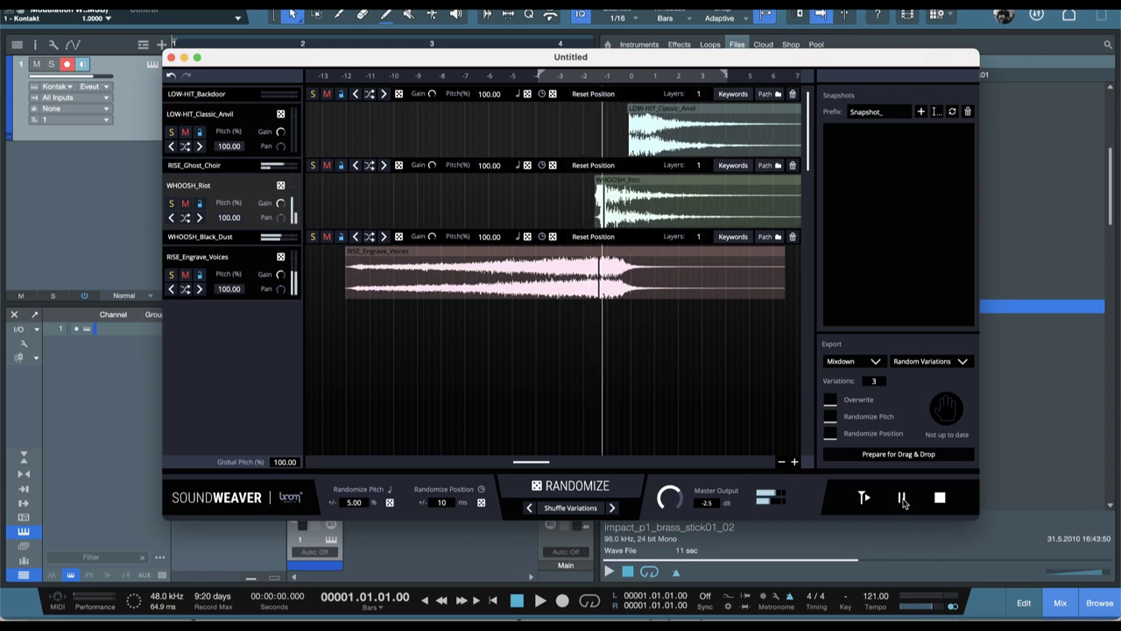
{"action": "left_click", "coordinate": [902, 498]}
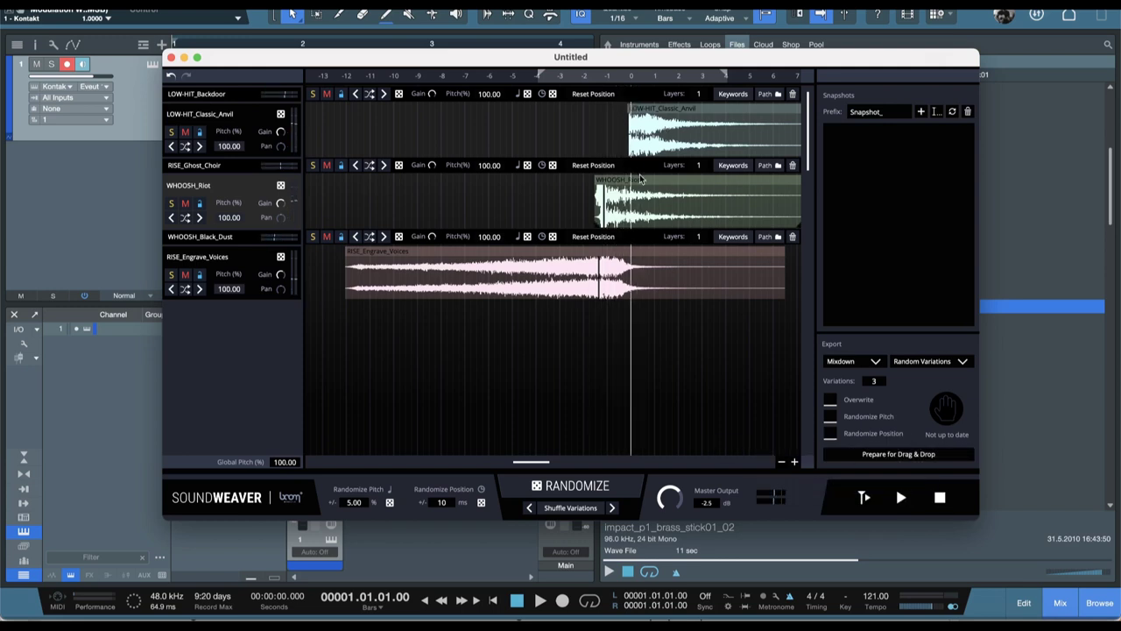
Step: Nudge WHOOSH_Riot slightly later and play the aligned layers from just before zero
{"action": "left_click_drag", "start_coordinate": [639, 174], "coordinate": [666, 205]}
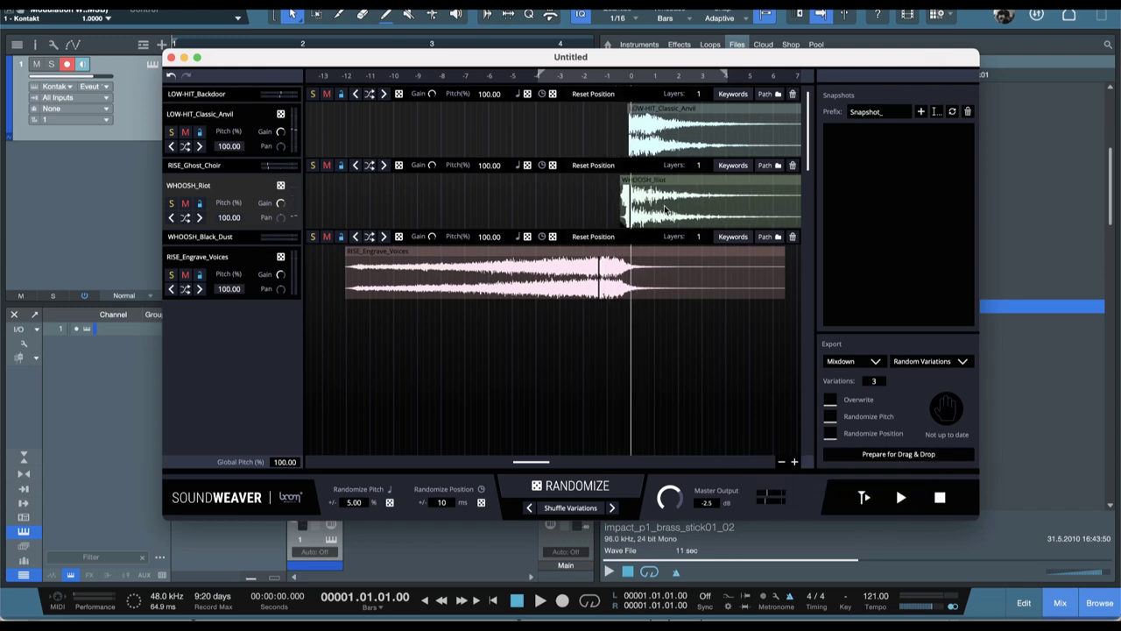
{"action": "left_click", "coordinate": [600, 81]}
{"action": "left_click", "coordinate": [587, 79]}
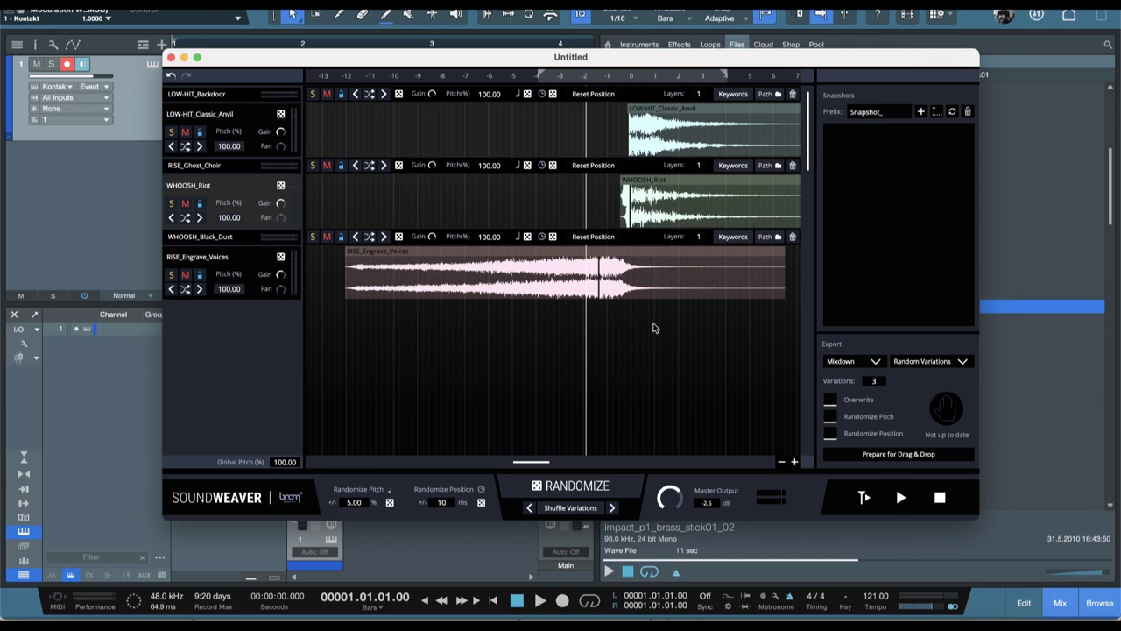
{"action": "left_click", "coordinate": [902, 497]}
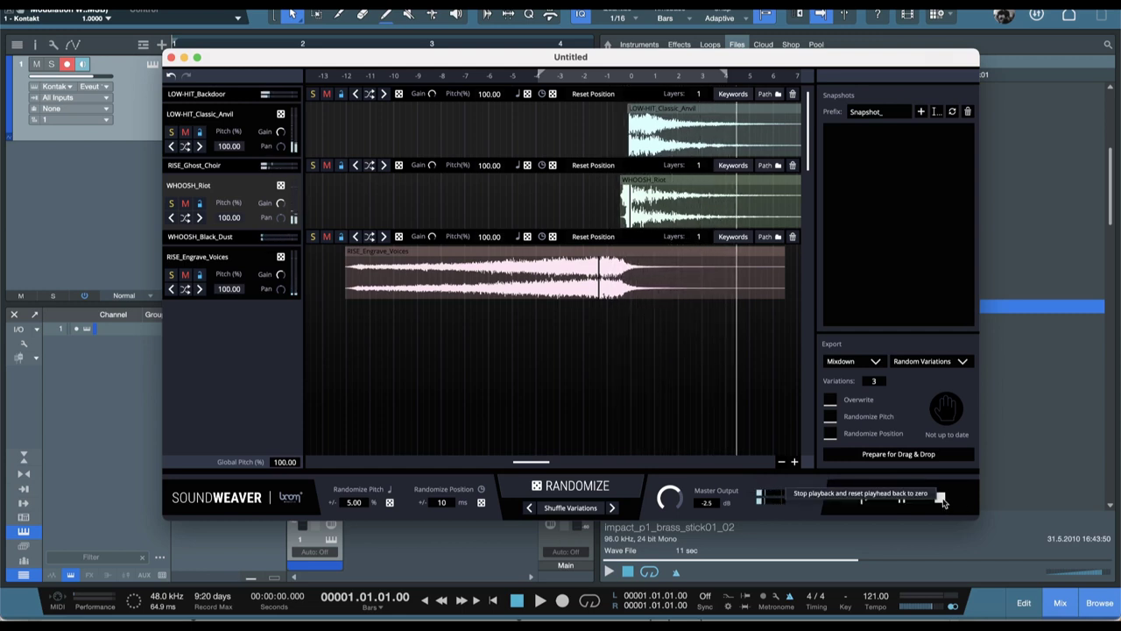
{"action": "left_click", "coordinate": [940, 498]}
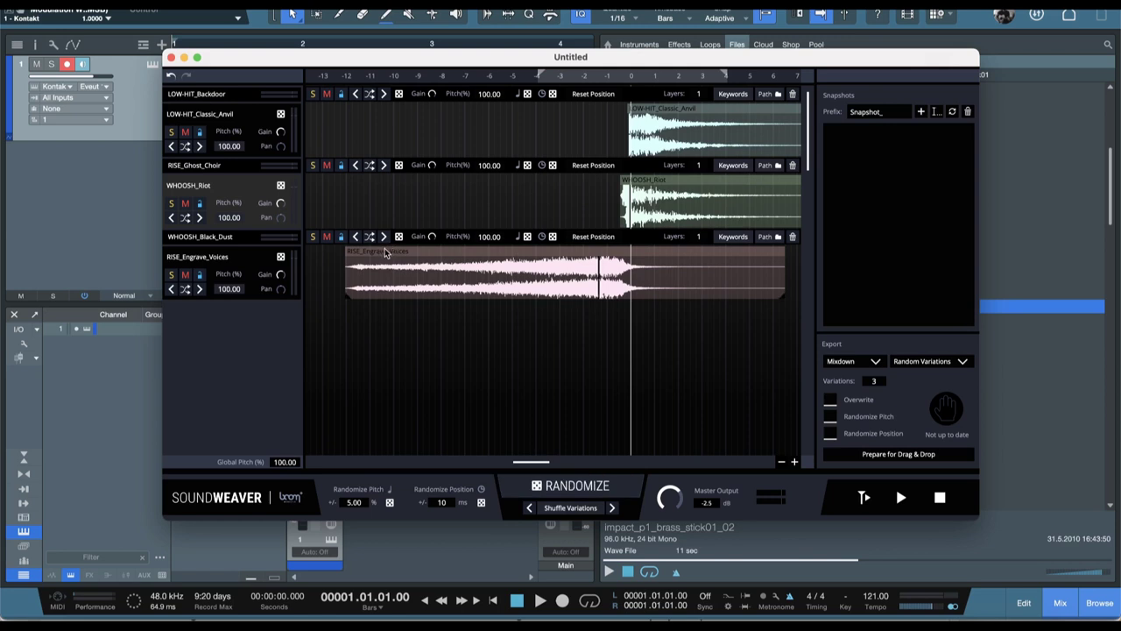
Step: Randomize into WHOOSH-HIT_Damnation, WHOOSH_Spaceship_Pass and WHOOSH_D-Wing, audition them, and shift the window slightly
{"action": "left_click", "coordinate": [563, 493]}
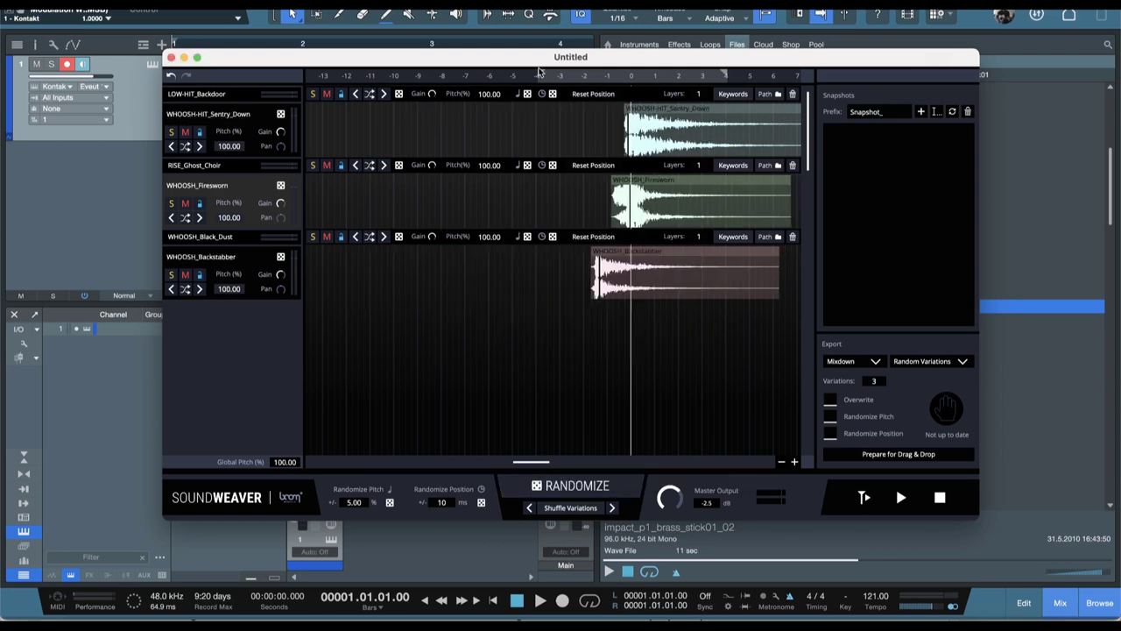
{"action": "left_click", "coordinate": [561, 76]}
{"action": "left_click", "coordinate": [905, 501]}
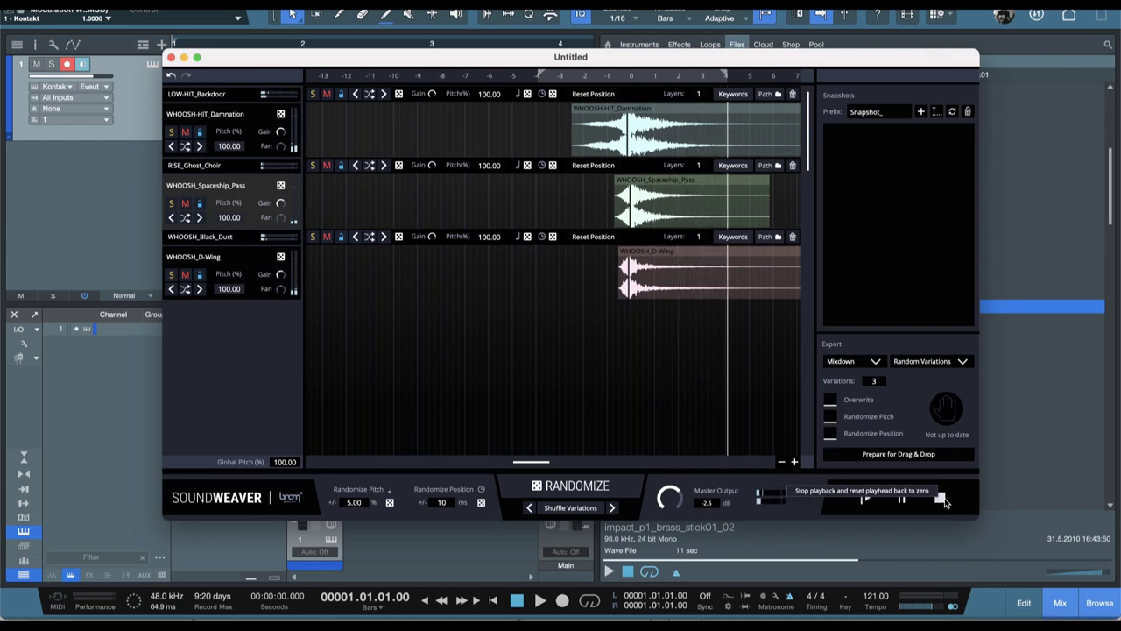
{"action": "left_click", "coordinate": [941, 498]}
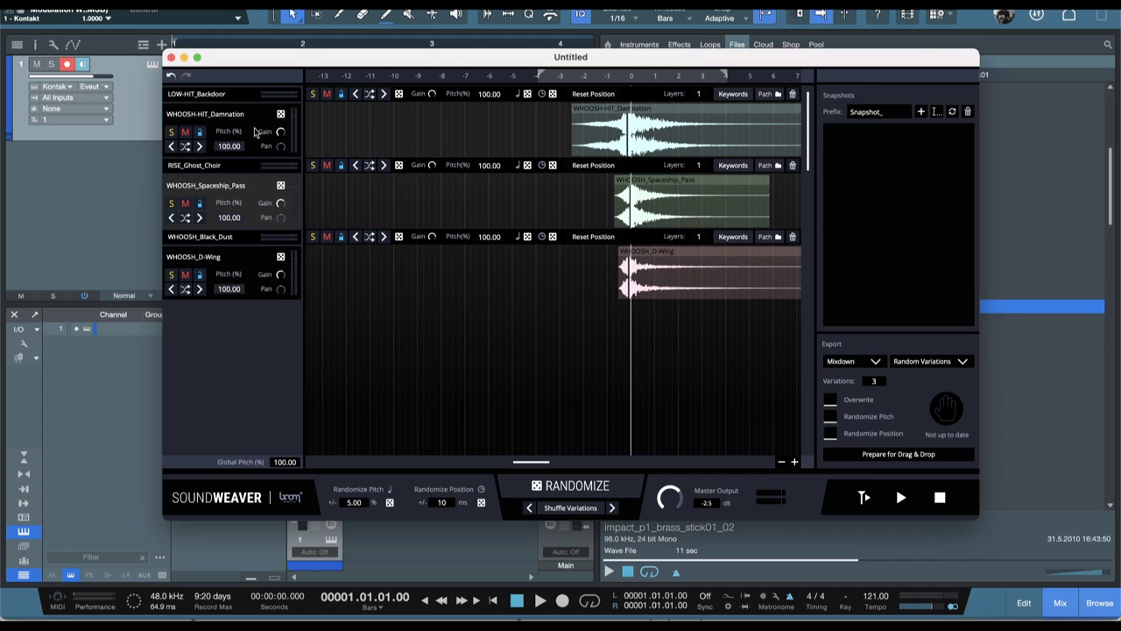
{"action": "mouse_move", "coordinate": [499, 64]}
{"action": "left_mouse_down"}
{"action": "mouse_move", "coordinate": [509, 68]}
{"action": "mouse_move", "coordinate": [493, 70]}
{"action": "left_mouse_up"}
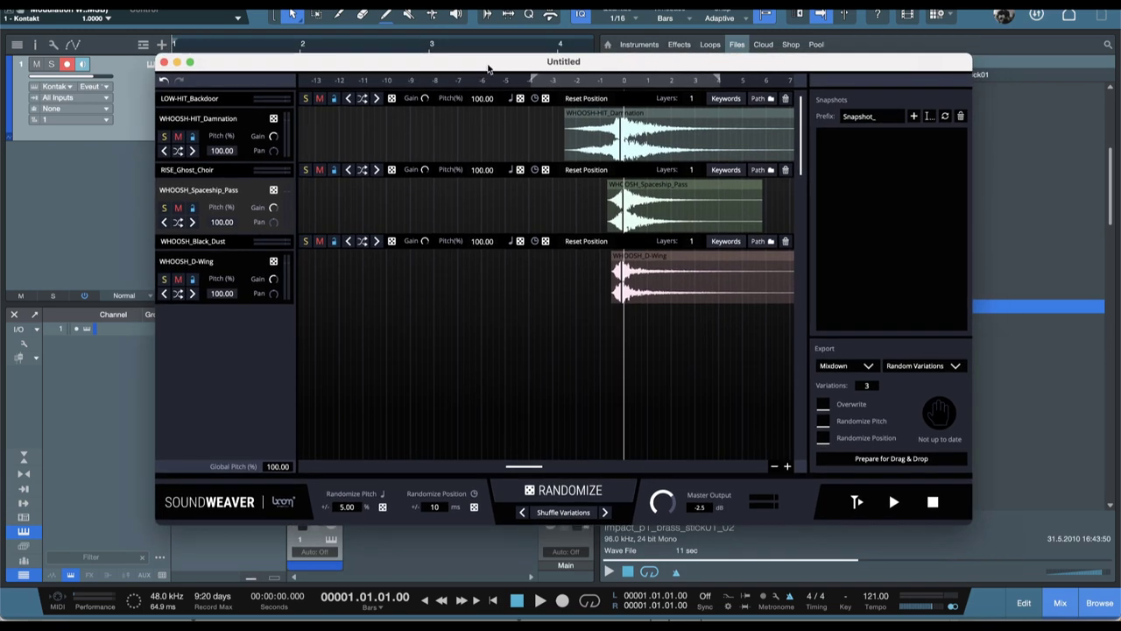